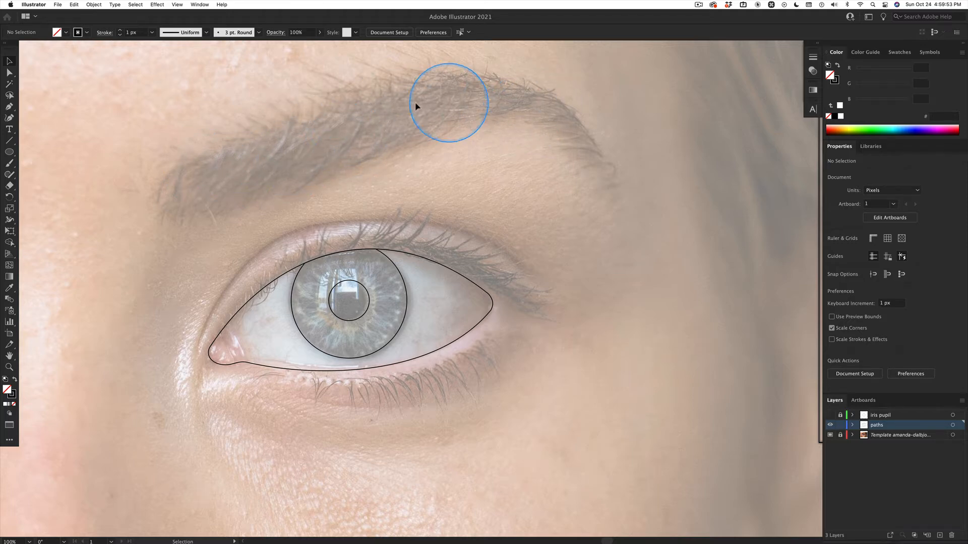
Switch to Safari to examine the eye sockets in the skull reference image, and return to Illustrator
key(super+Tab)
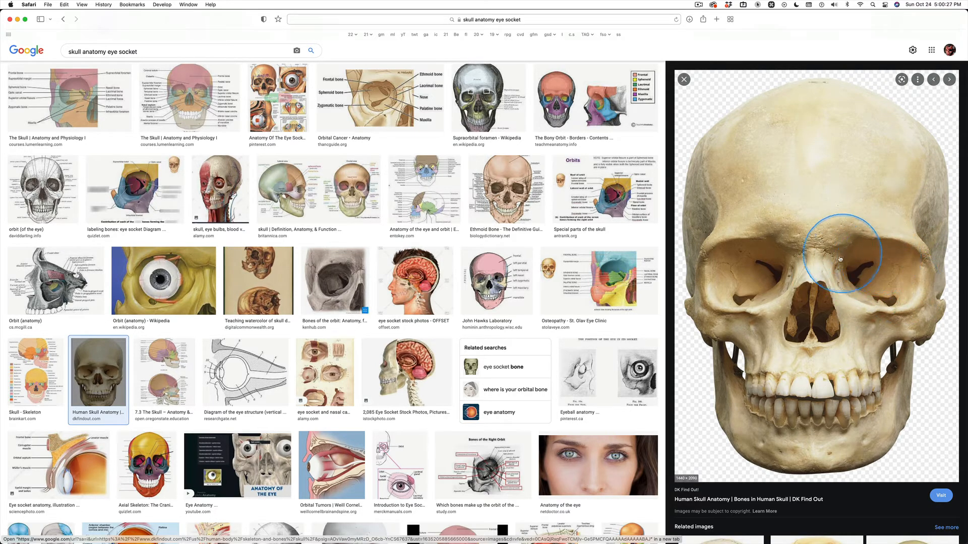
key(super)
key(super+Tab)
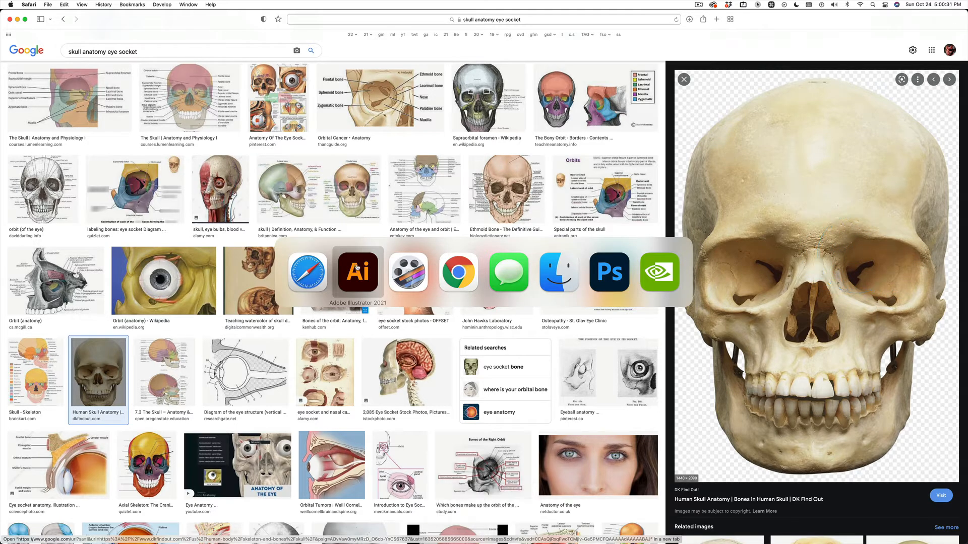
click(357, 268)
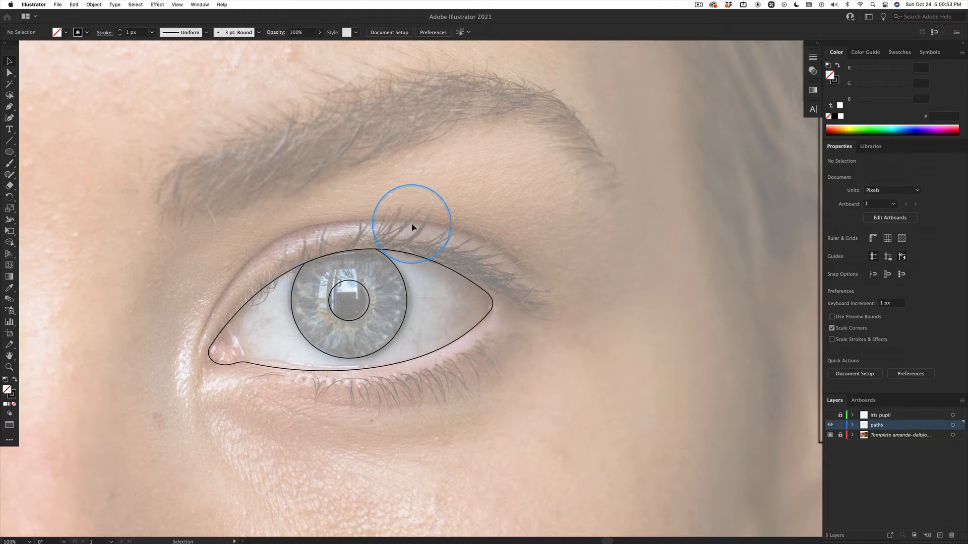
key(super+Tab)
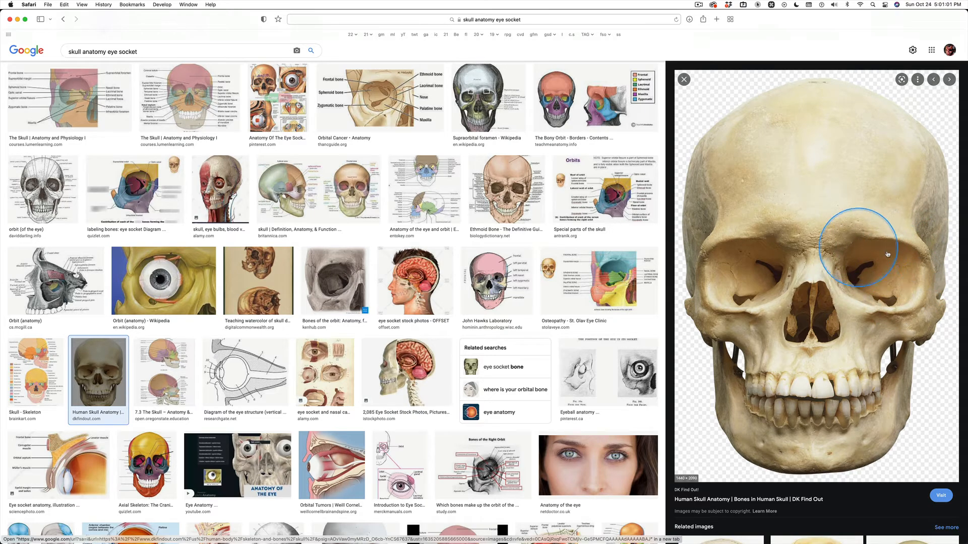
key(super+Tab)
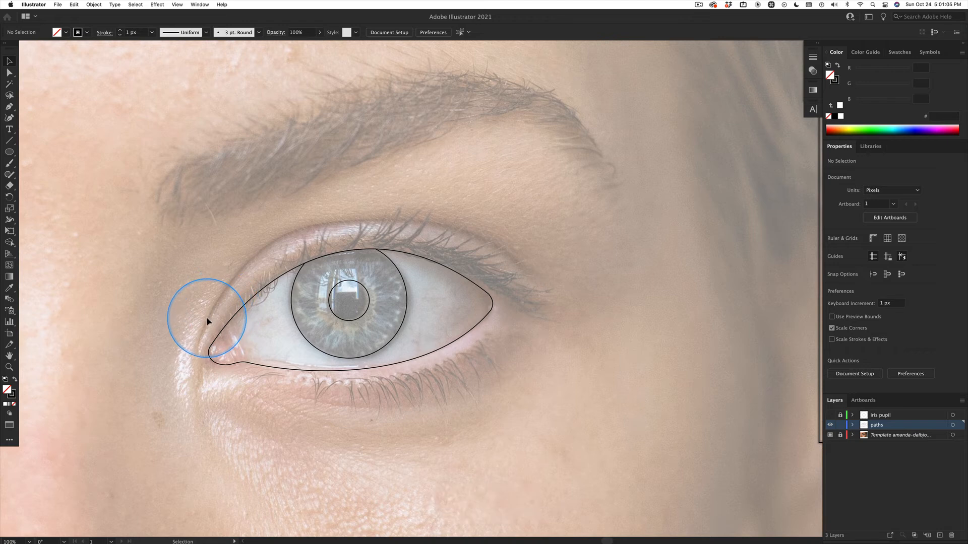
Draw a two-point Pen curve about 565 px wide along the upper eyelid crease, from the inner corner to the outer lashes
key(p)
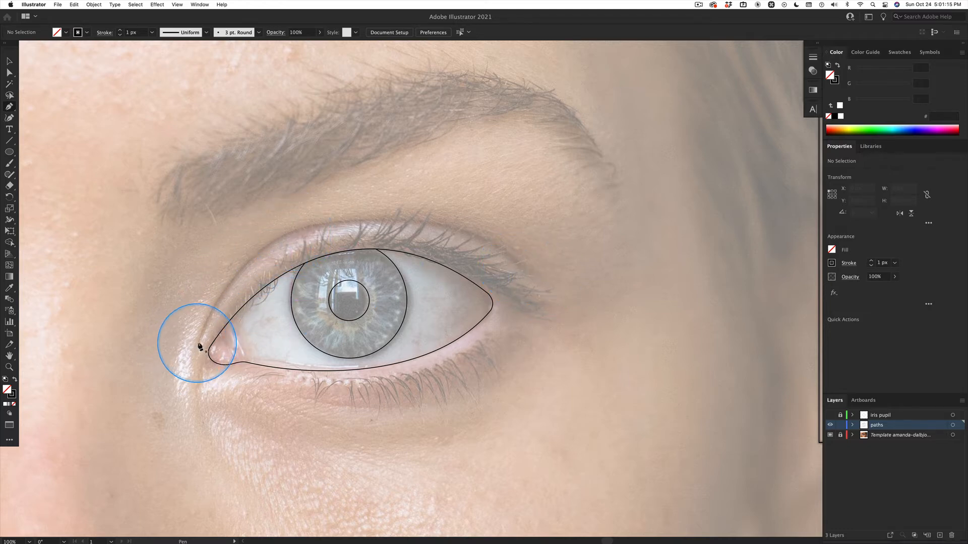
drag(198, 345, 248, 227)
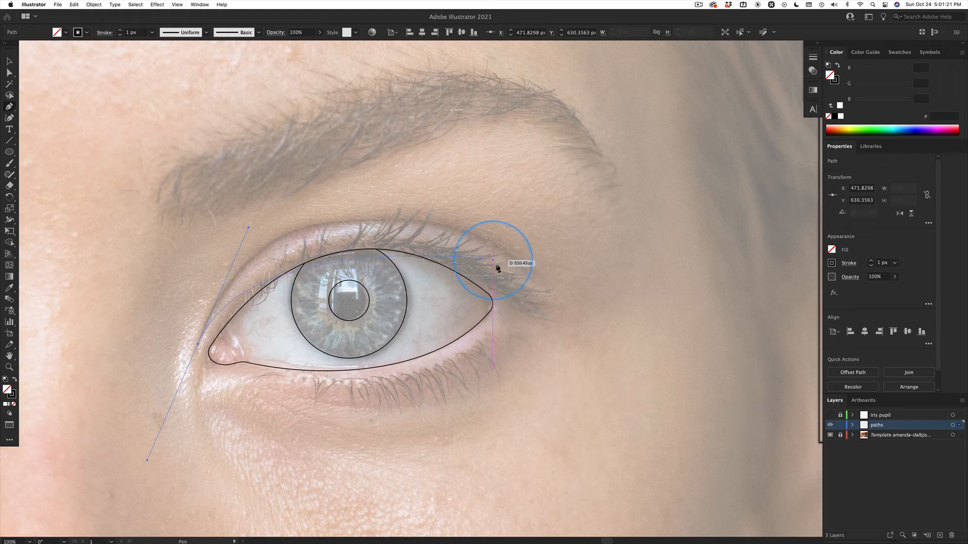
drag(519, 263, 635, 343)
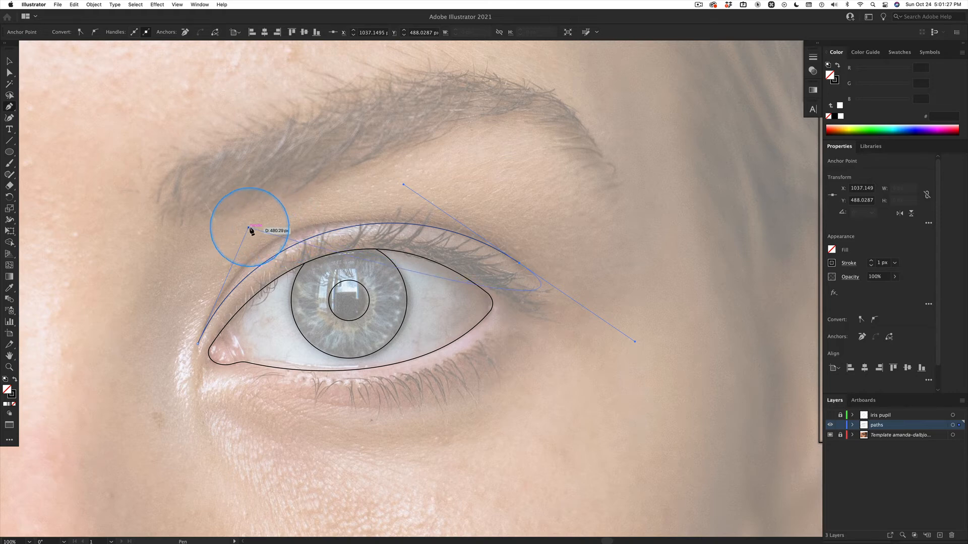
Adjust the direction handles at both ends of the eyelid crease curve so it follows the photo's fold, and deselect the path
key(alt)
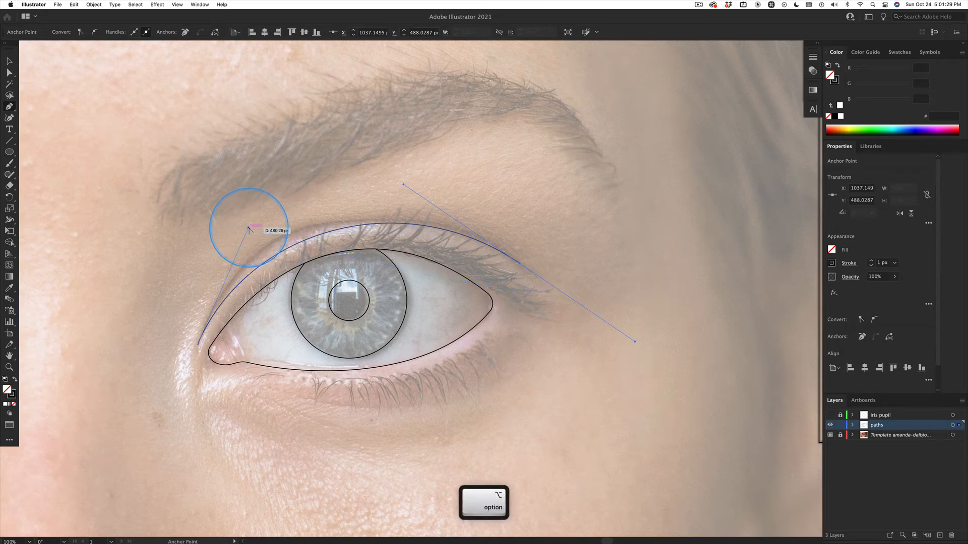
drag(249, 228, 254, 198)
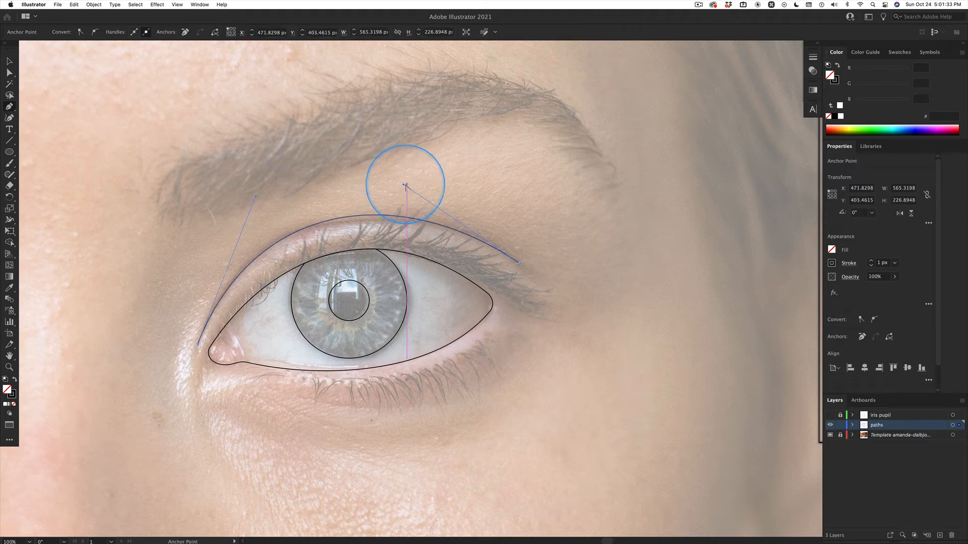
drag(403, 185, 407, 192)
click(263, 197)
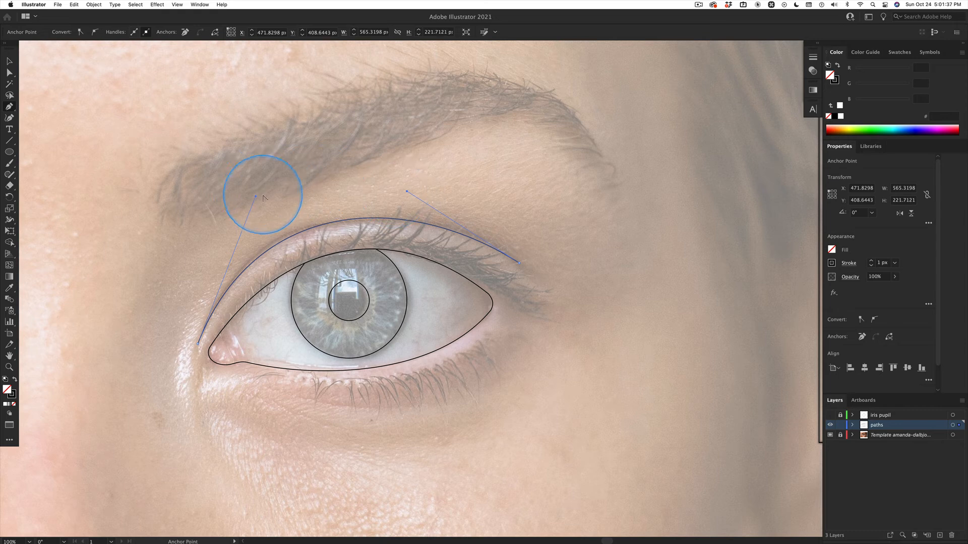
drag(256, 196, 258, 192)
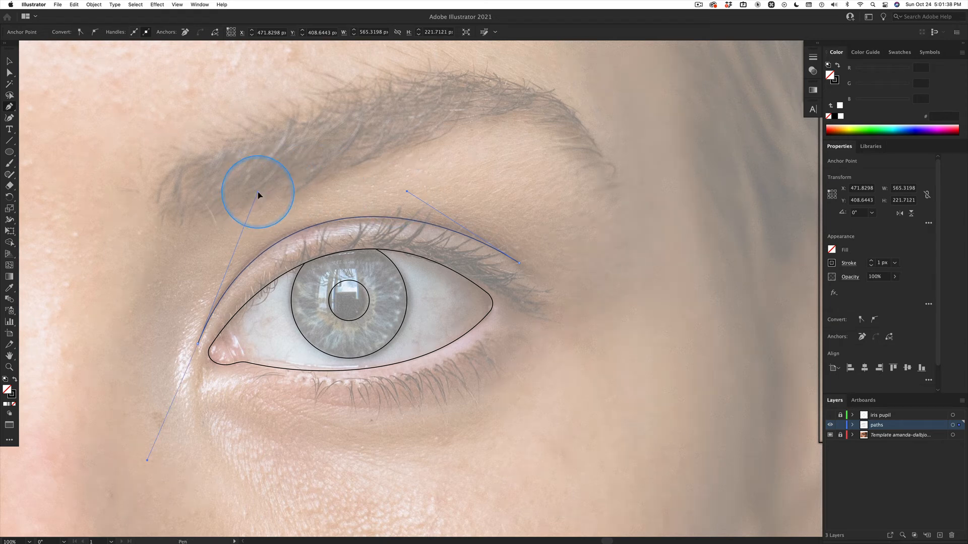
click(9, 61)
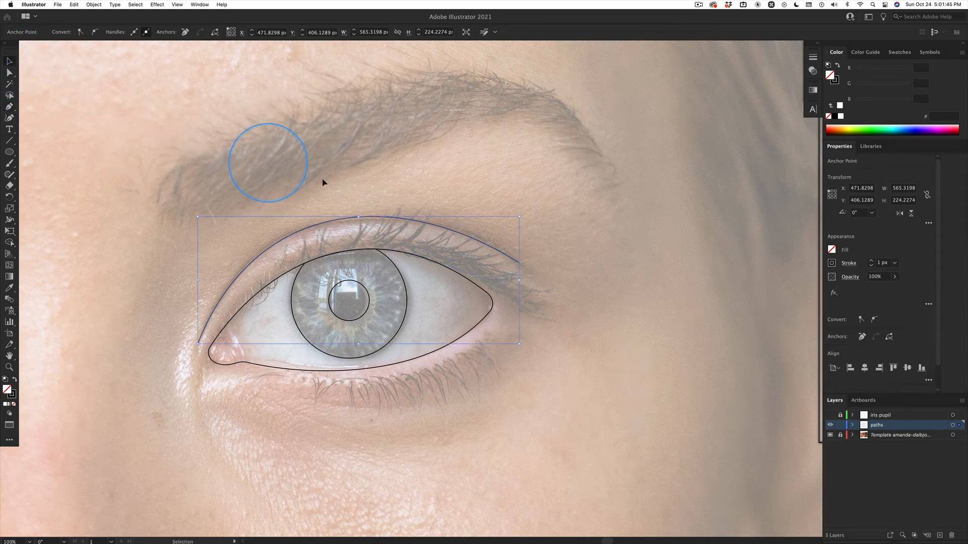
click(364, 162)
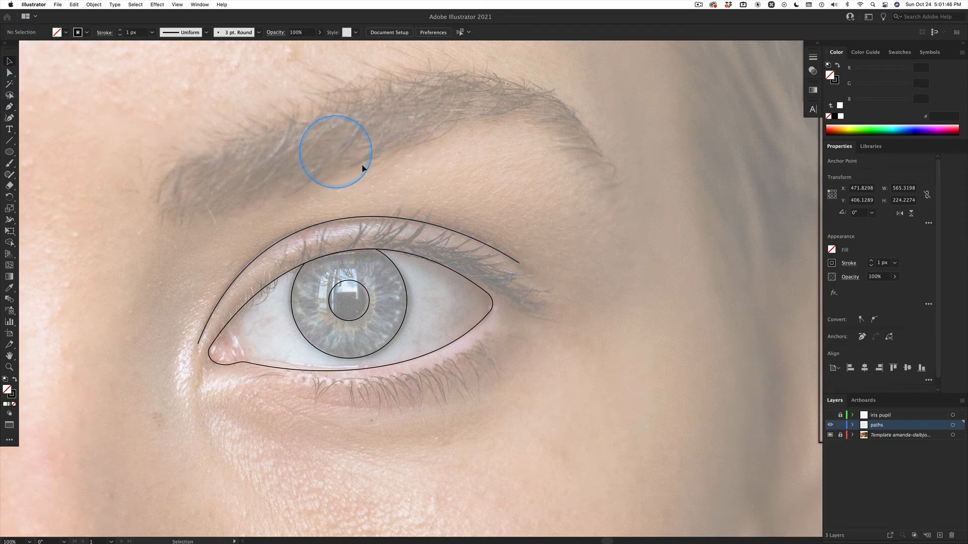
Copy the eyelid crease curve and paste the duplicate in front in the same place
click(386, 219)
key(super)
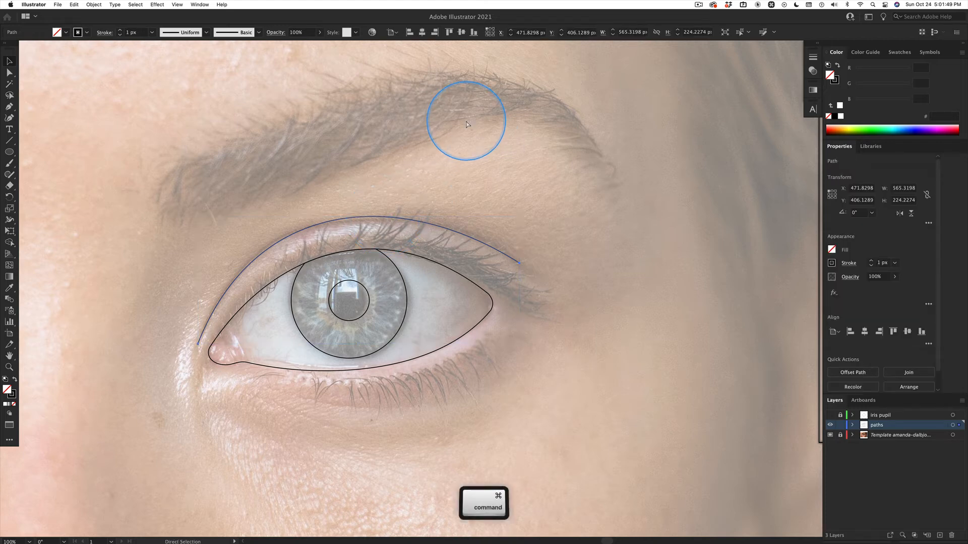
key(super+c)
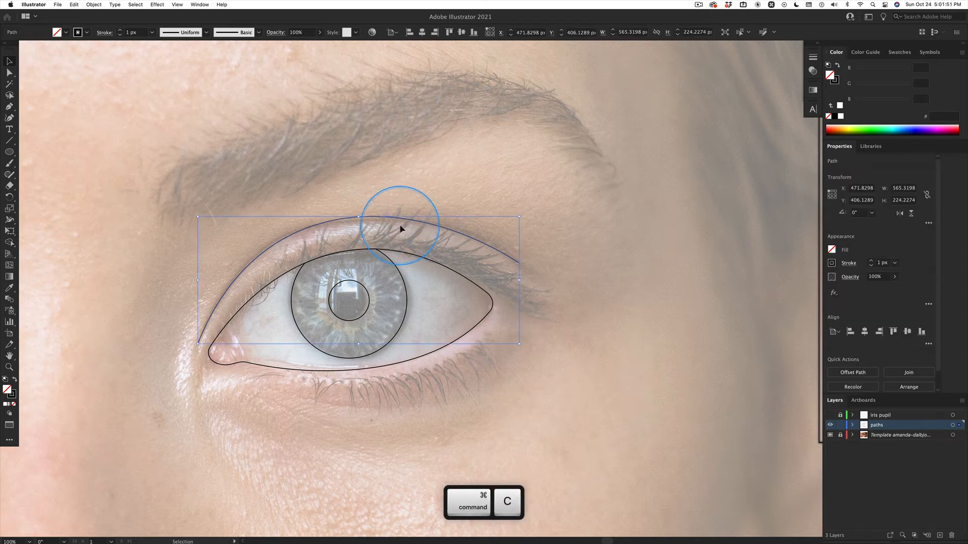
key(super+f)
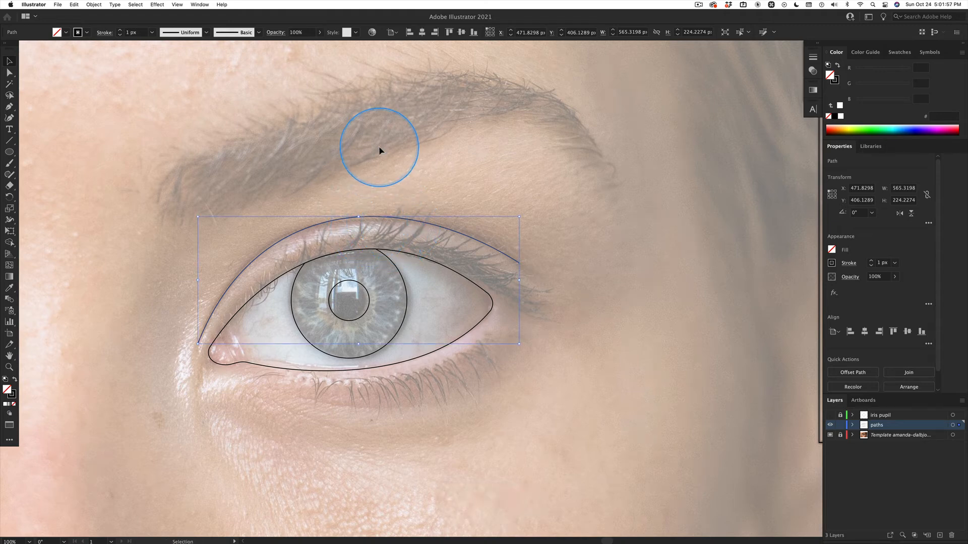
Reshape the duplicate crease curve with its end handles so it arcs slightly below the original between the same endpoints, and deselect it
key(p)
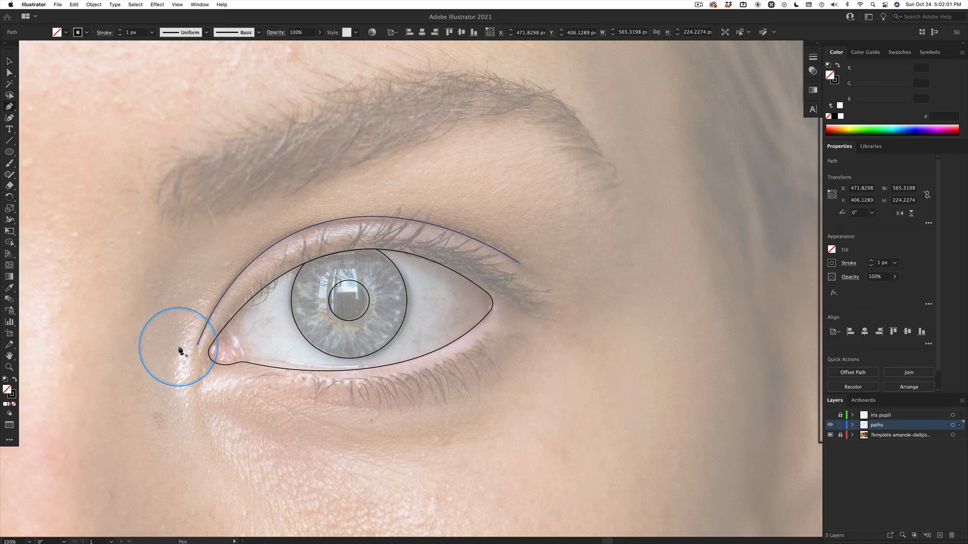
key(super)
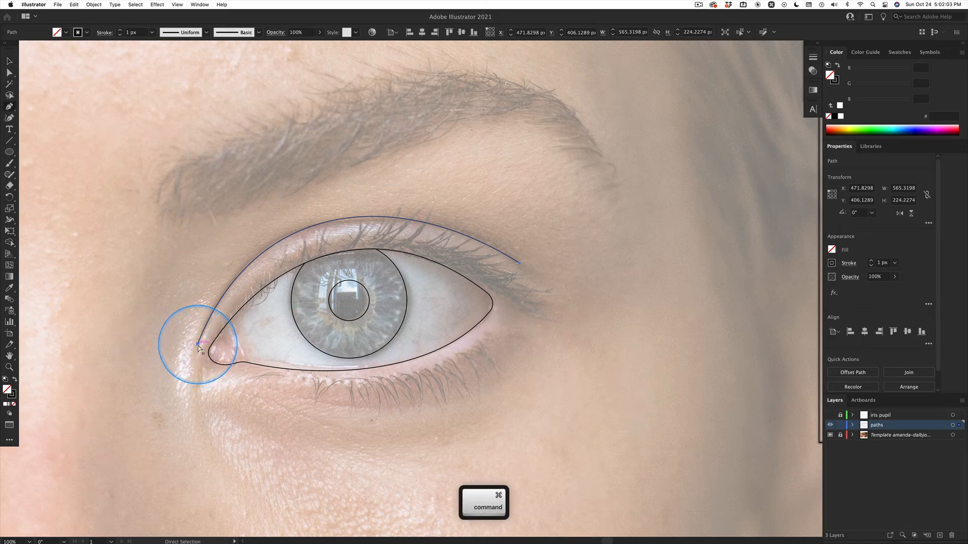
super+click(197, 344)
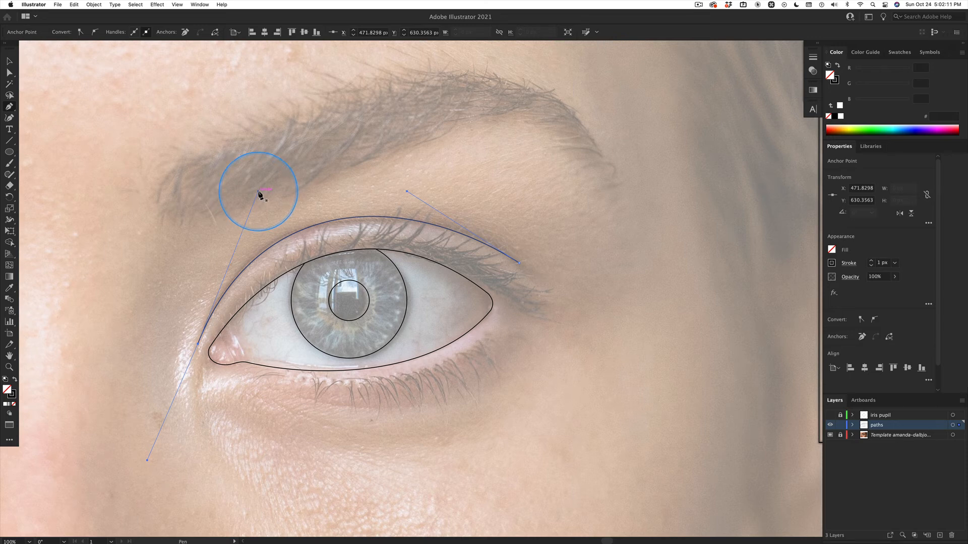
key(alt)
drag(258, 192, 265, 195)
drag(406, 192, 405, 196)
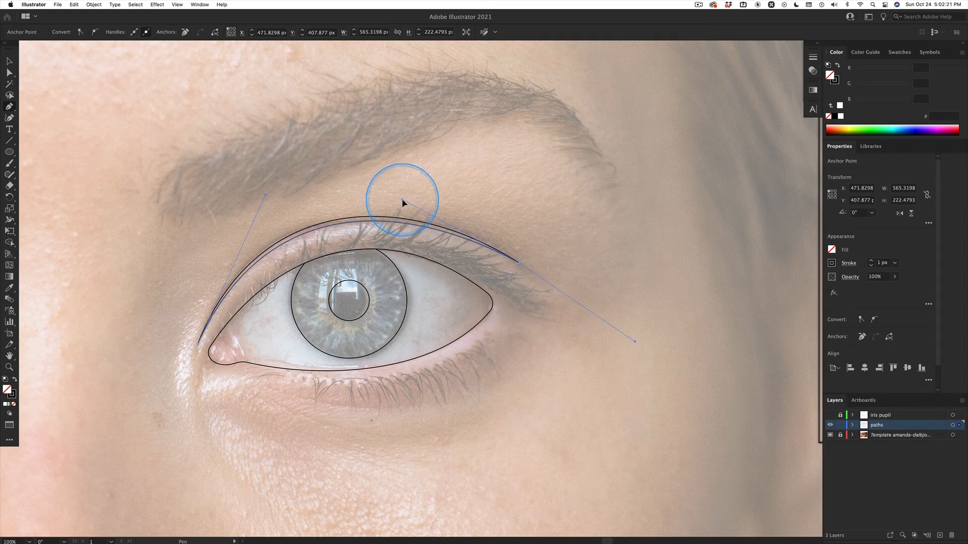
drag(402, 203, 402, 201)
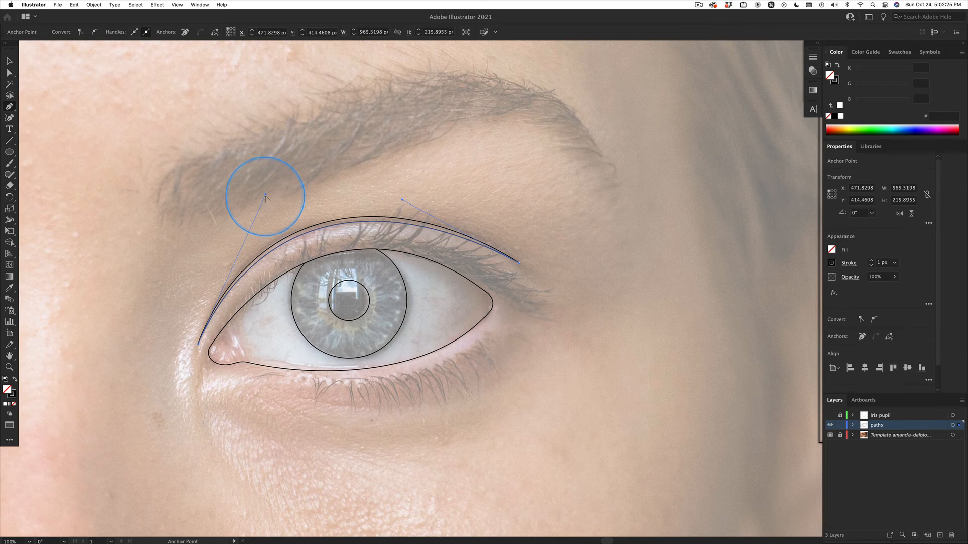
drag(266, 195, 266, 195)
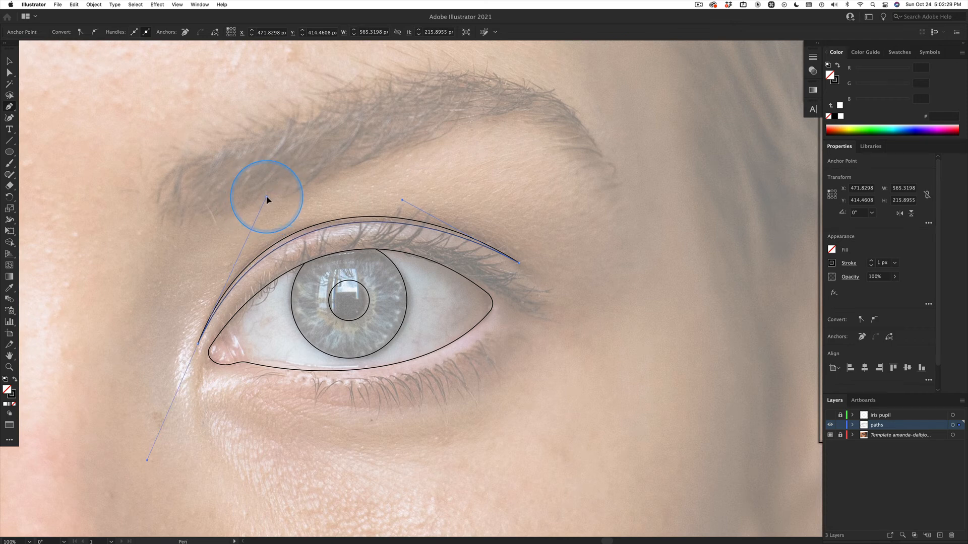
drag(267, 197, 266, 196)
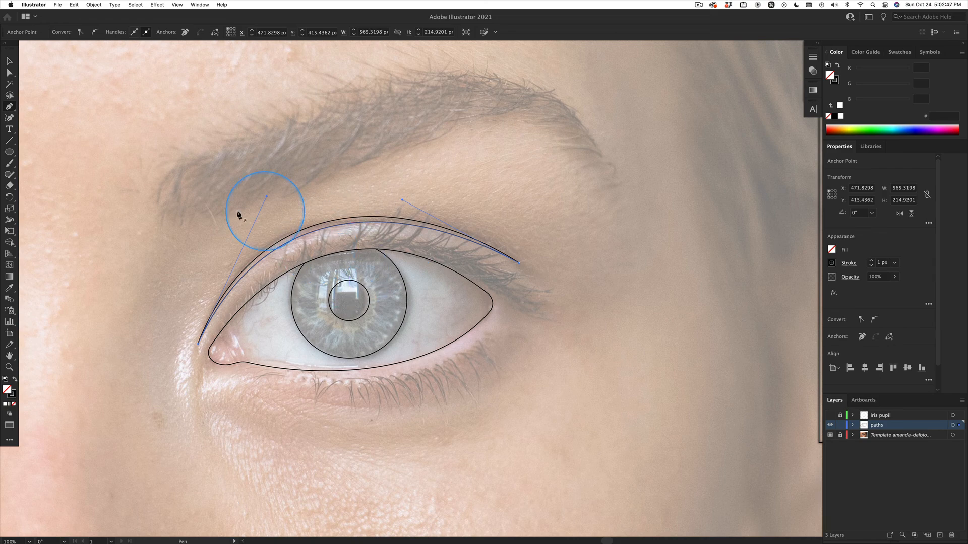
click(9, 61)
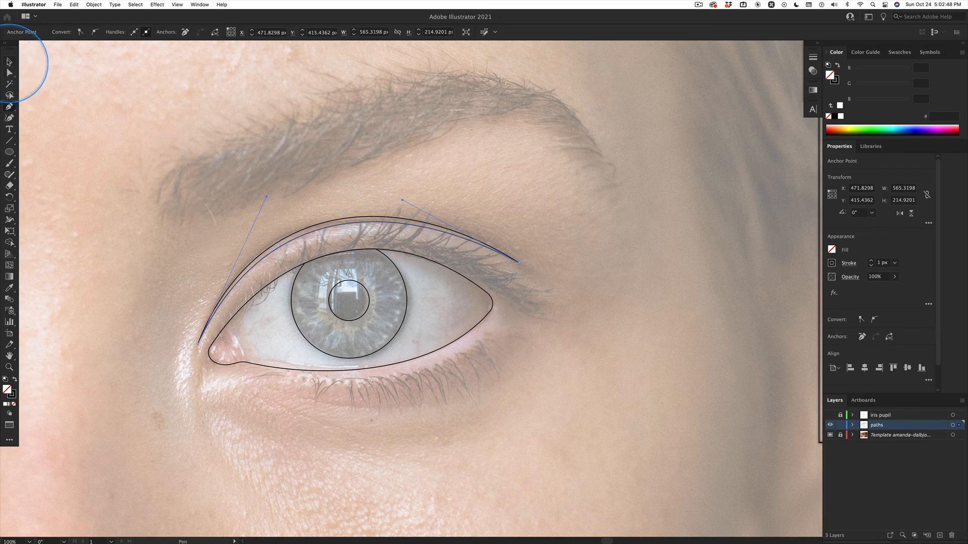
click(477, 180)
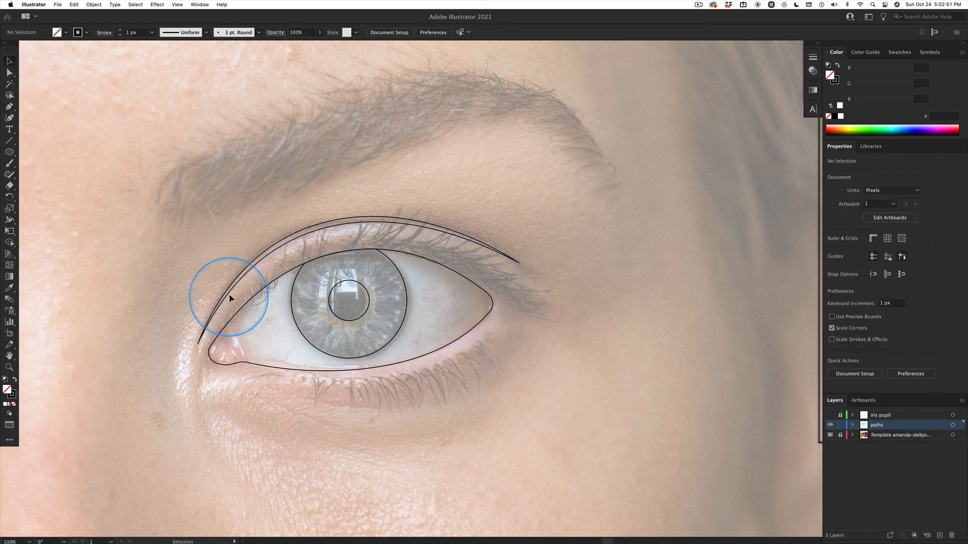